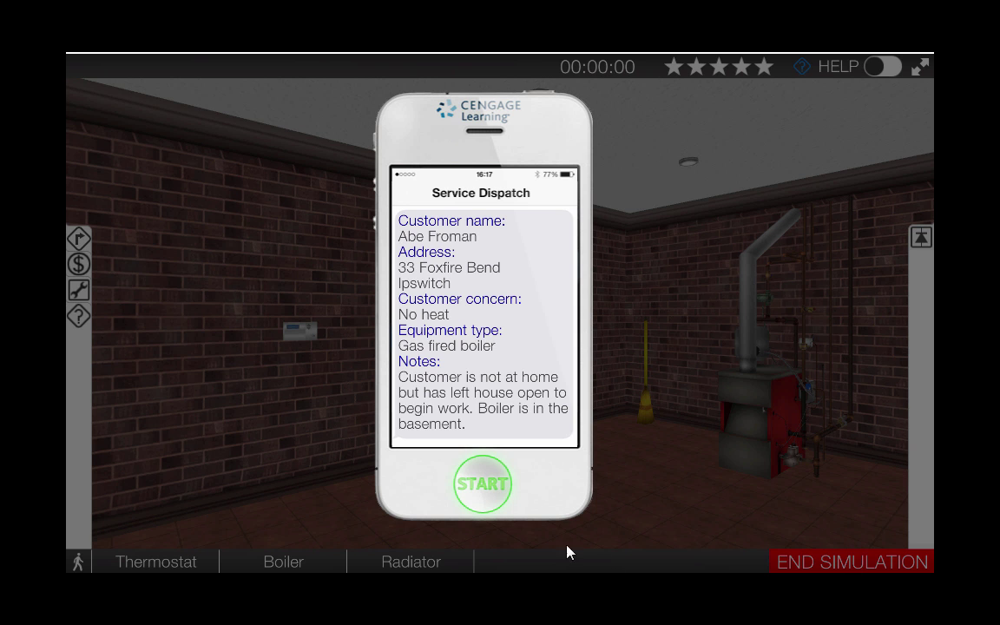
Step: Dismiss the service dispatch and start the boiler service call
{"action": "left_click", "coordinate": [495, 487]}
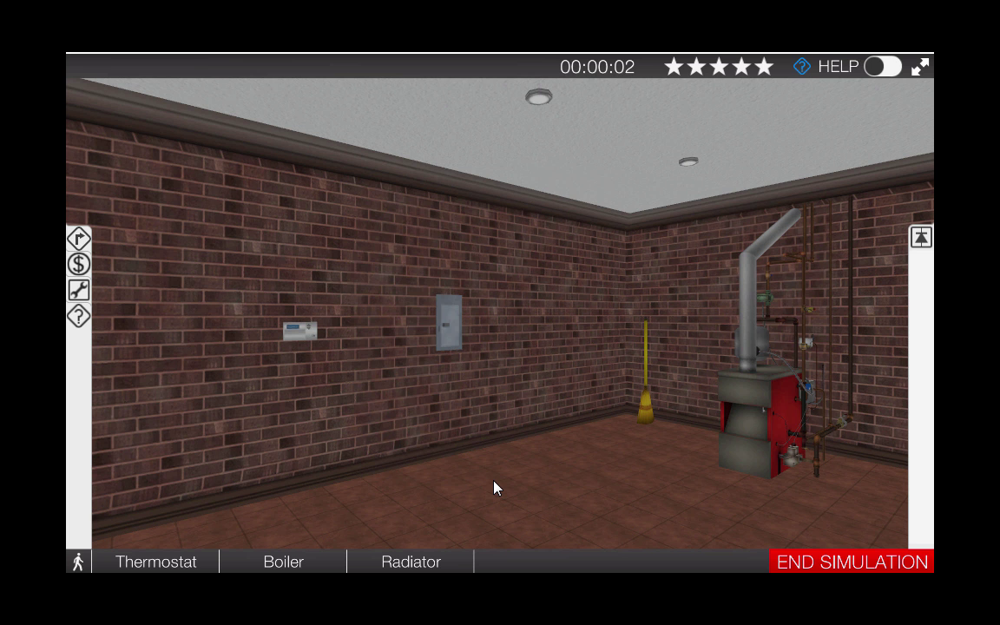
Step: Switch the thermostat system from Off to Heat with the setpoint at 90 °F
{"action": "left_click", "coordinate": [170, 565]}
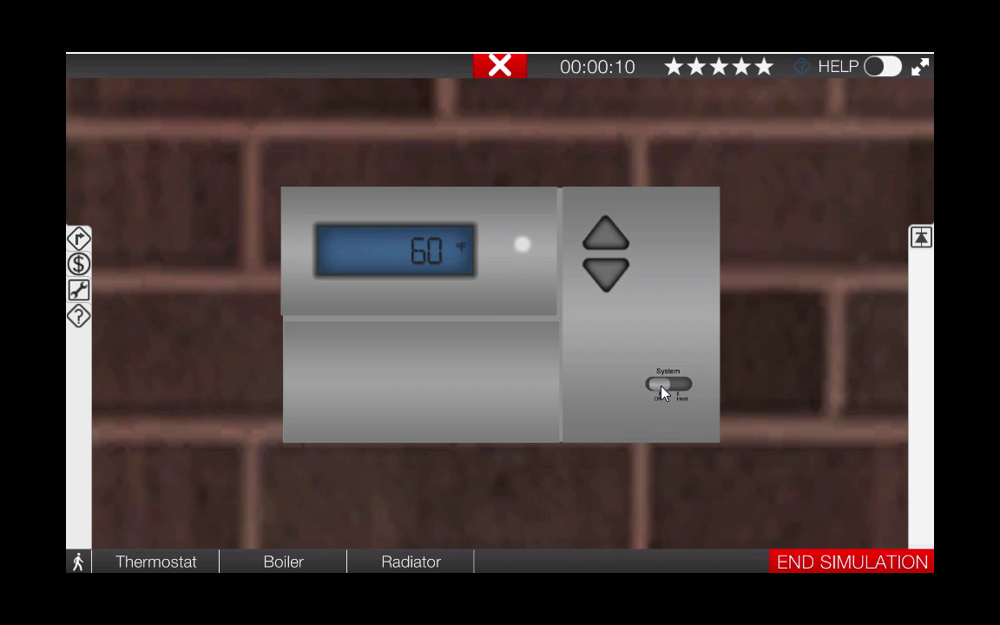
{"action": "left_click", "coordinate": [659, 392]}
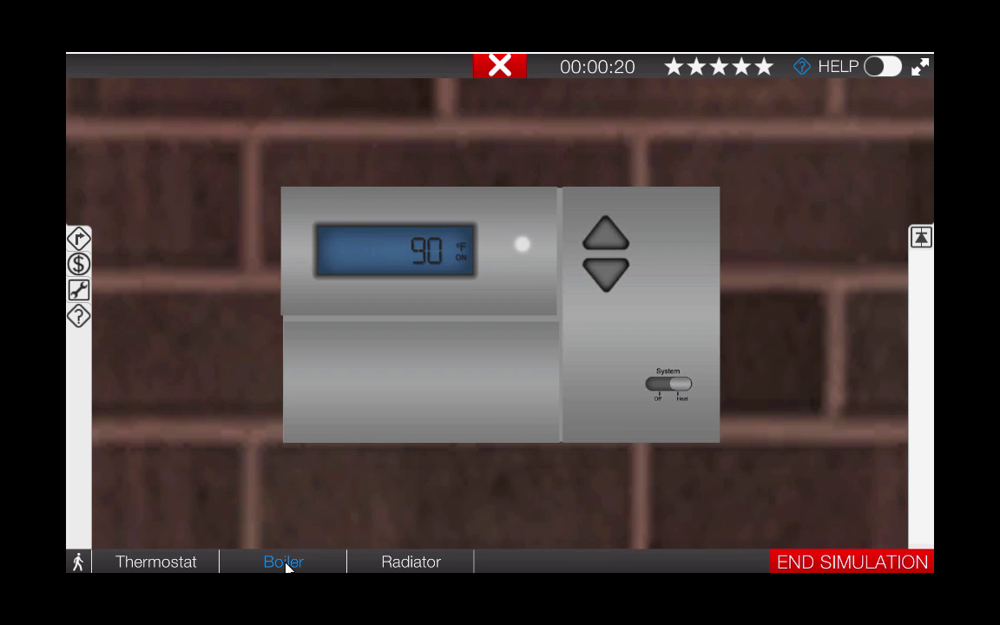
Step: Remove the boiler's lower front access panel and look up at the flue pipe and piping
{"action": "left_click", "coordinate": [286, 565]}
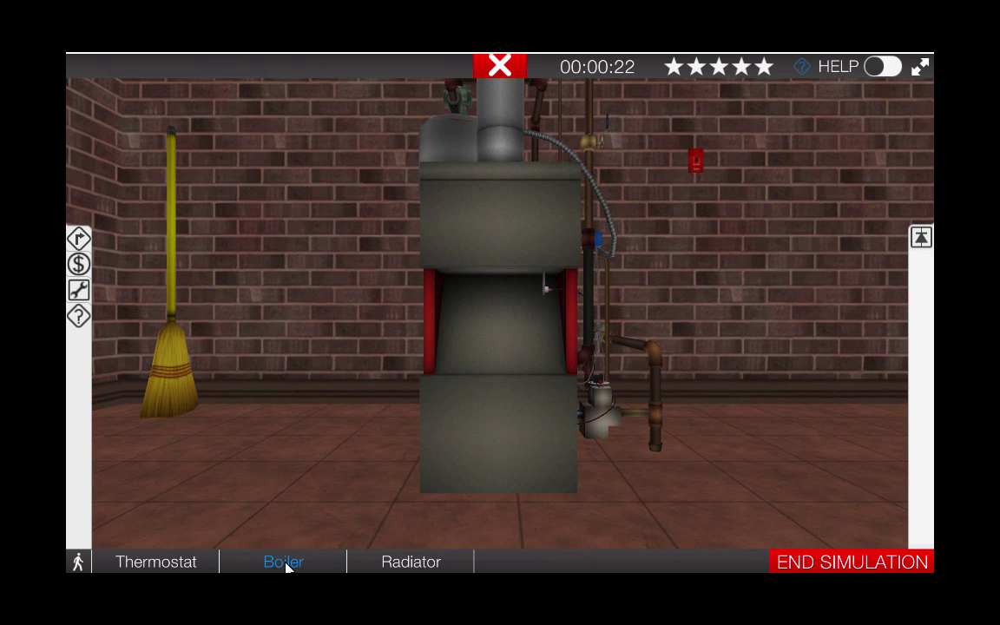
{"action": "left_click", "coordinate": [518, 442]}
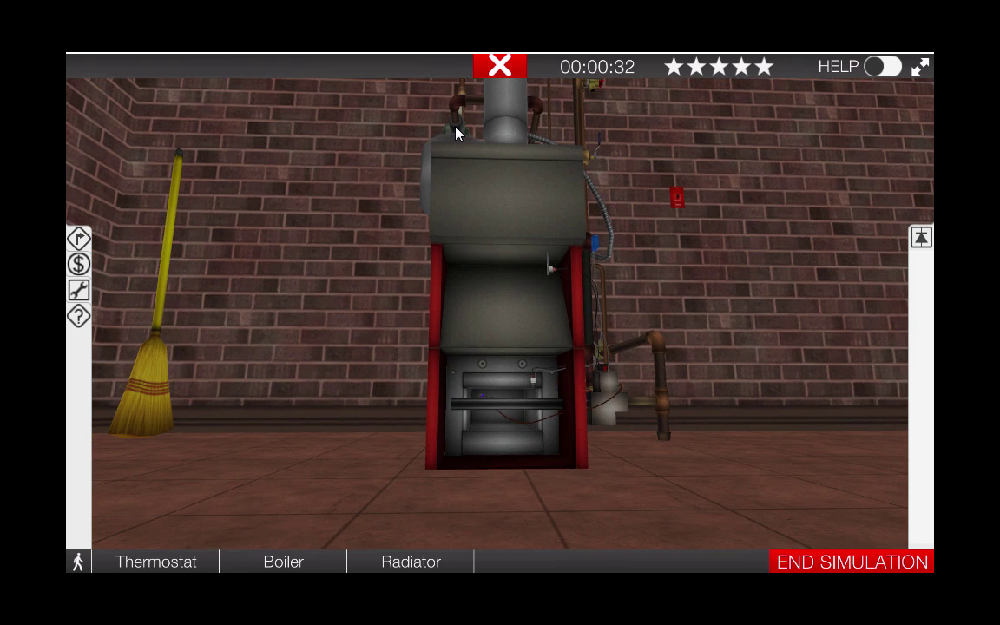
{"action": "left_click", "coordinate": [457, 134]}
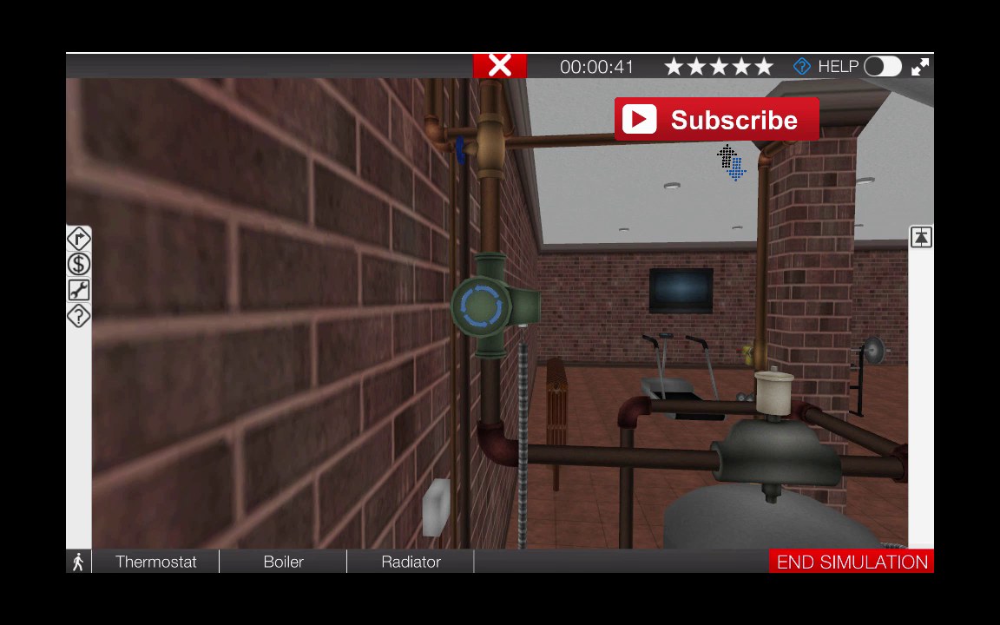
Step: Slide out the troubleshooting flowchart beside the vent damper view
{"action": "left_click", "coordinate": [81, 241]}
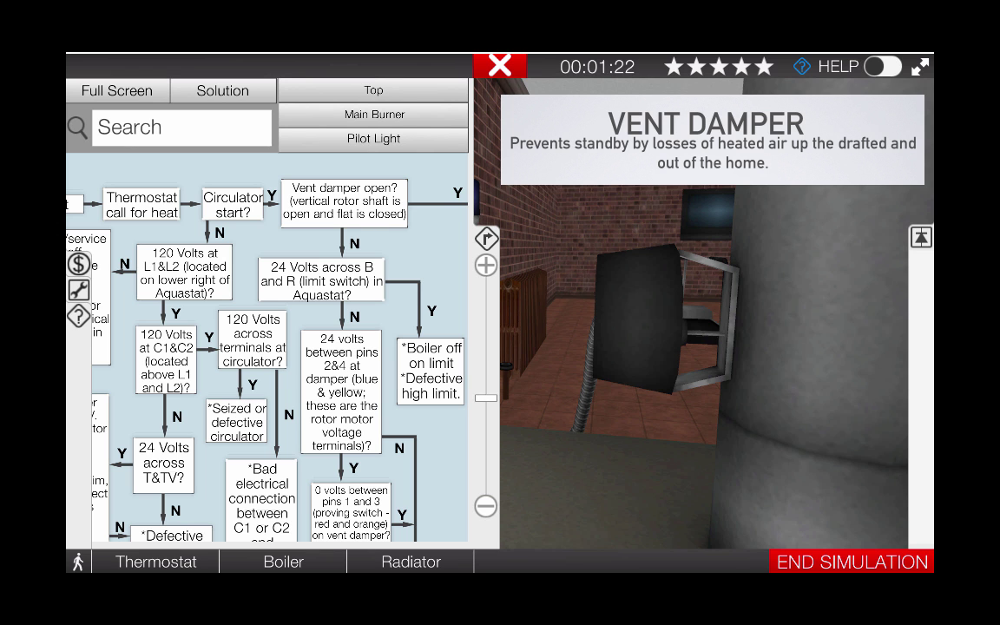
Step: Check the vent damper shaft position, consulting the flowchart before closing it
{"action": "left_click", "coordinate": [487, 241]}
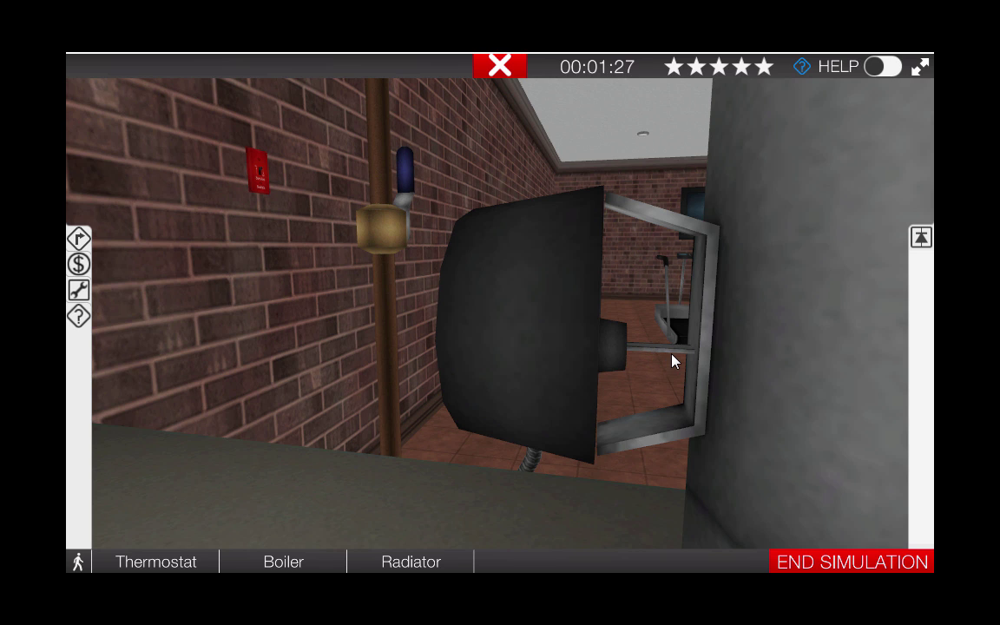
{"action": "left_click", "coordinate": [665, 354]}
{"action": "left_click", "coordinate": [86, 241]}
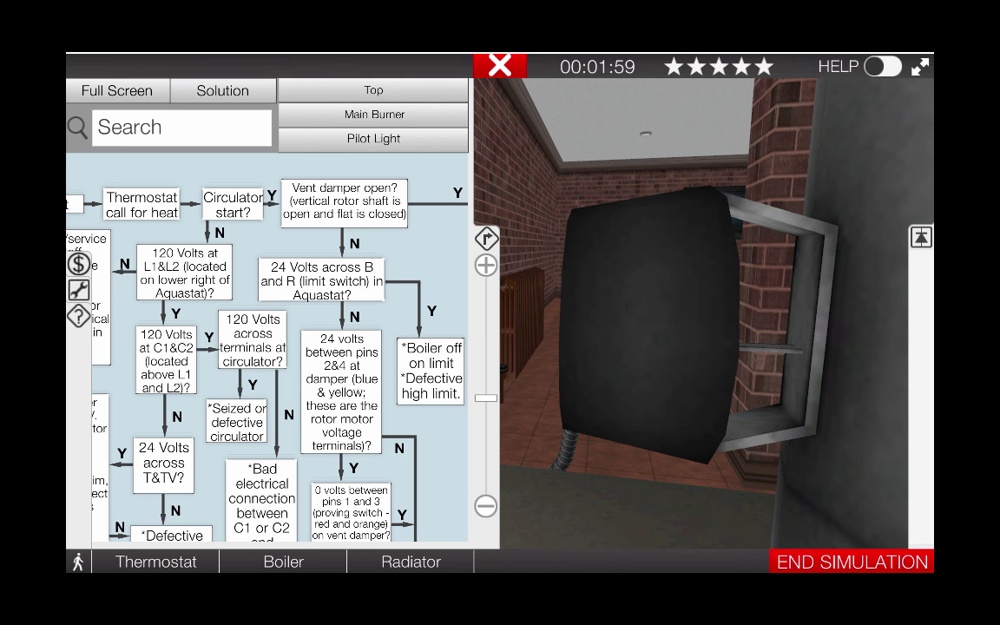
{"action": "left_click", "coordinate": [489, 240]}
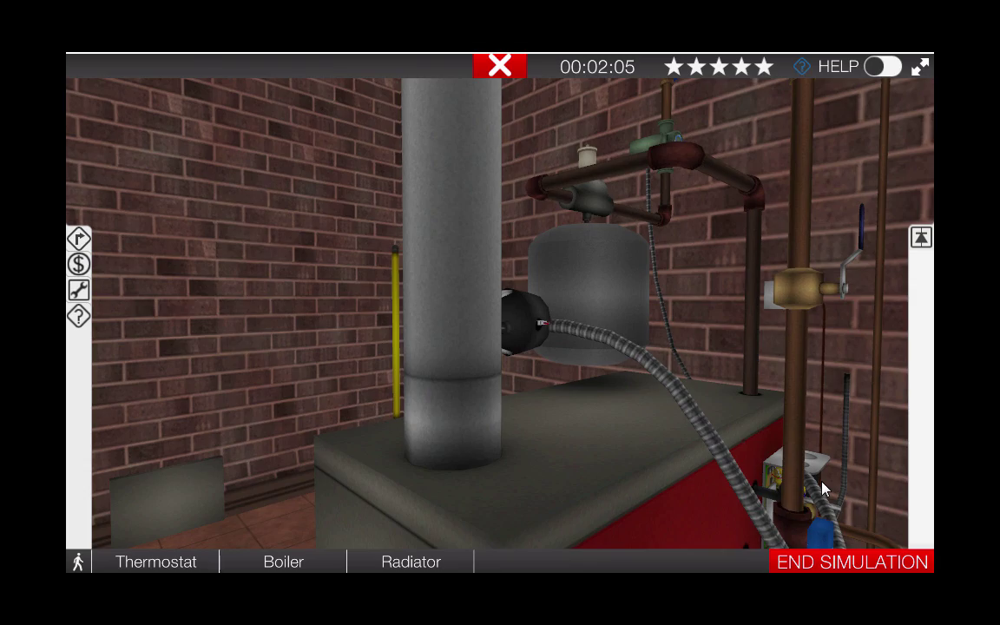
Step: Inspect the control box wiring and identify the aquastat
{"action": "left_click", "coordinate": [820, 488]}
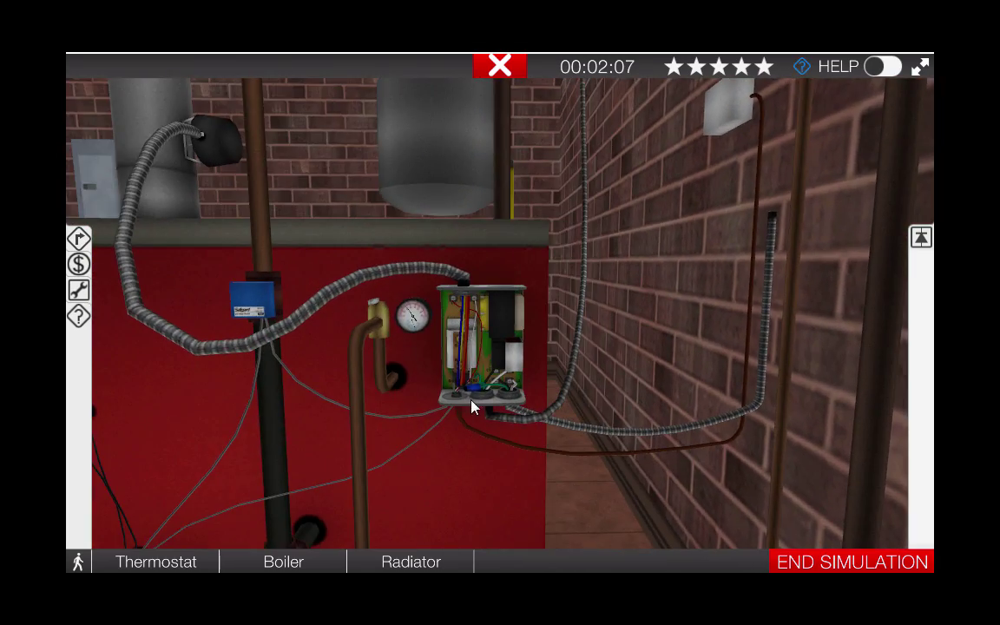
{"action": "left_click", "coordinate": [473, 407]}
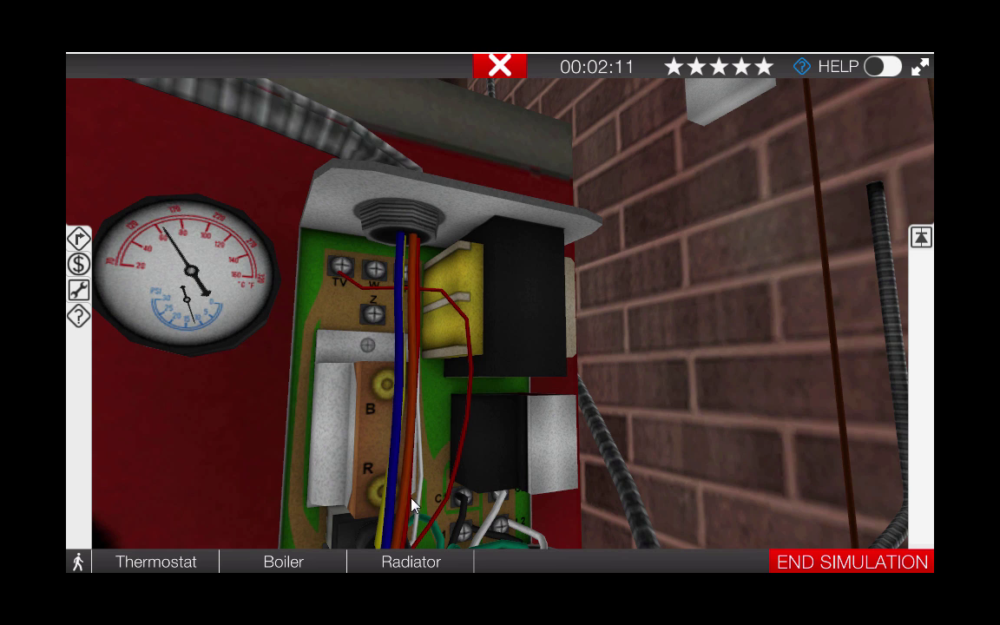
{"action": "left_click", "coordinate": [395, 410]}
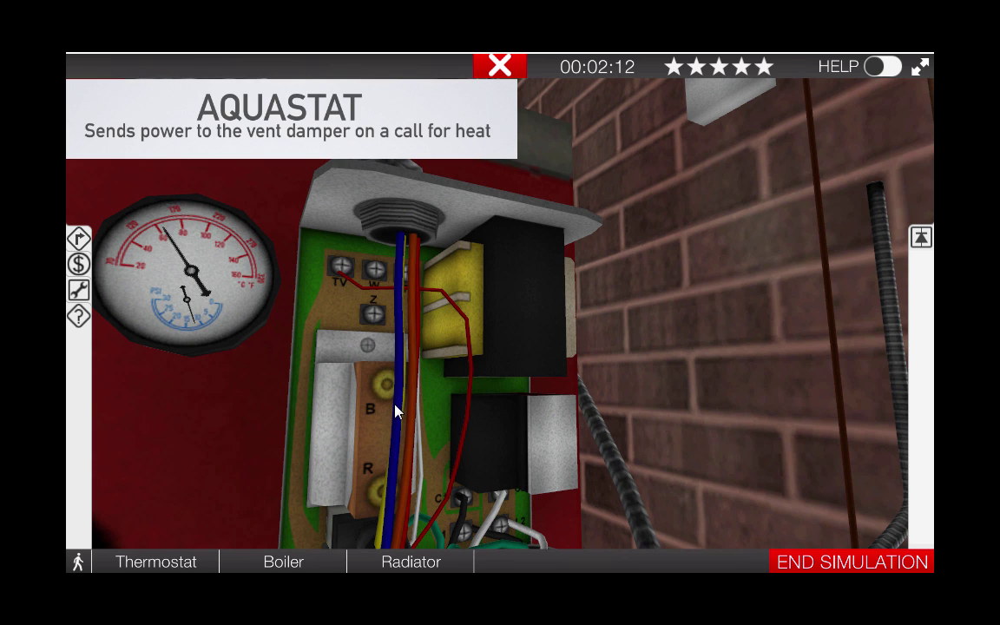
Step: Measure AC volts across the control board's B and R terminals with the multimeter
{"action": "left_click", "coordinate": [78, 289]}
{"action": "left_click", "coordinate": [232, 252]}
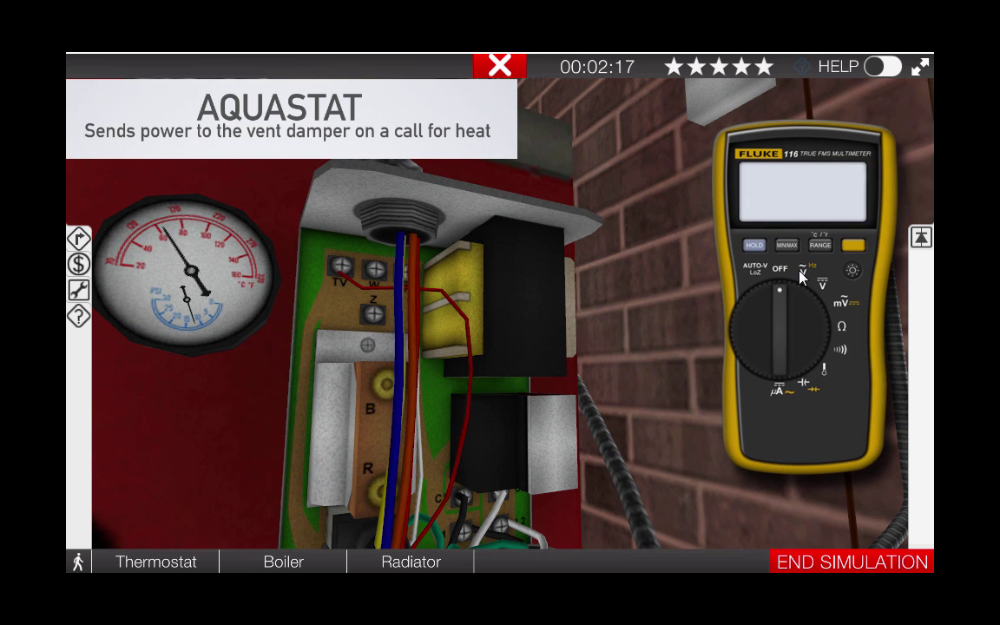
{"action": "left_click", "coordinate": [803, 275]}
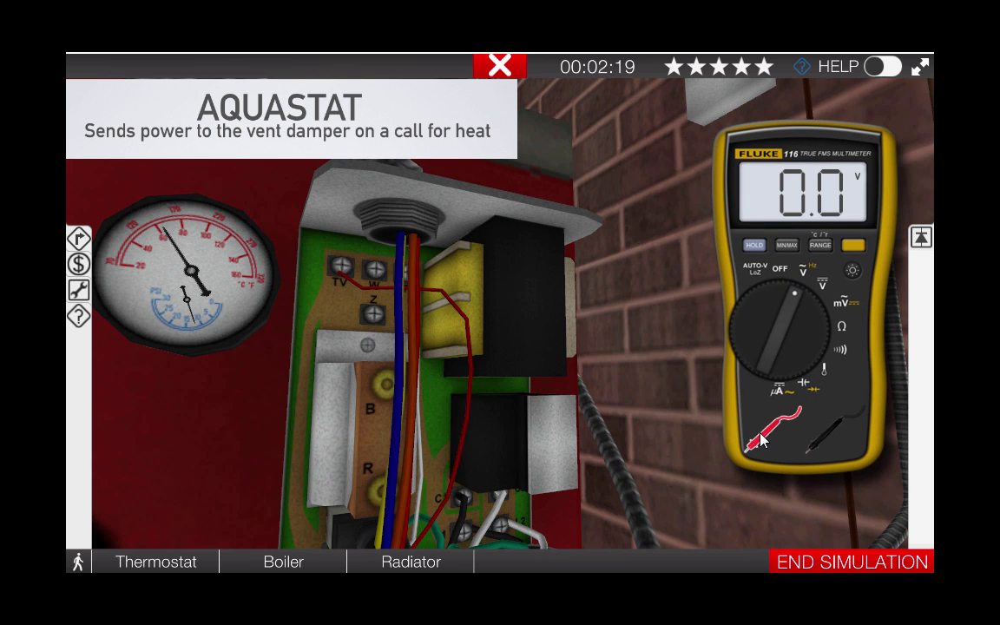
{"action": "left_click", "coordinate": [764, 431]}
{"action": "left_click", "coordinate": [386, 382]}
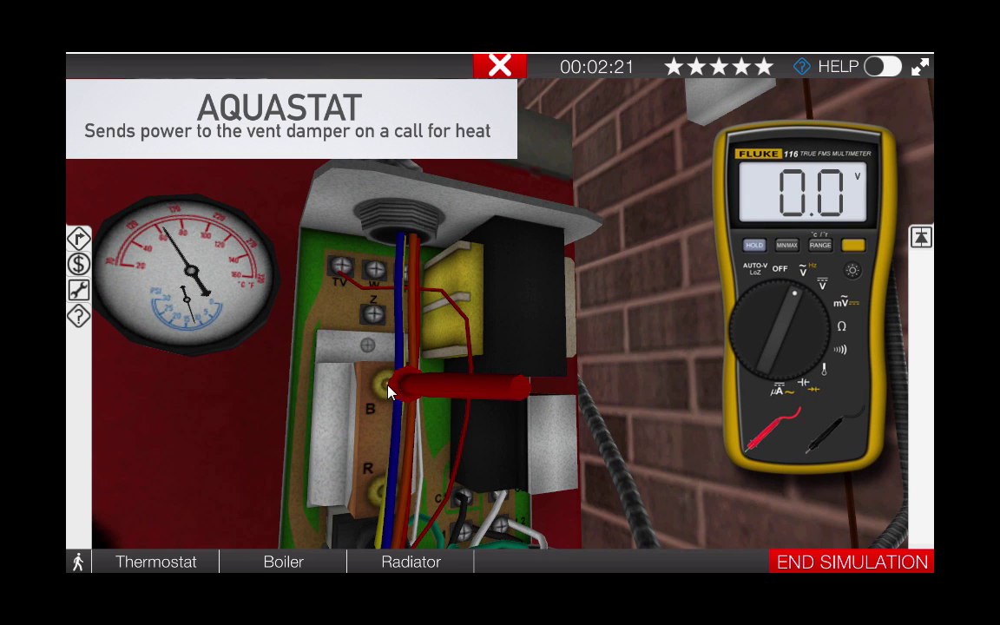
{"action": "left_click", "coordinate": [814, 451]}
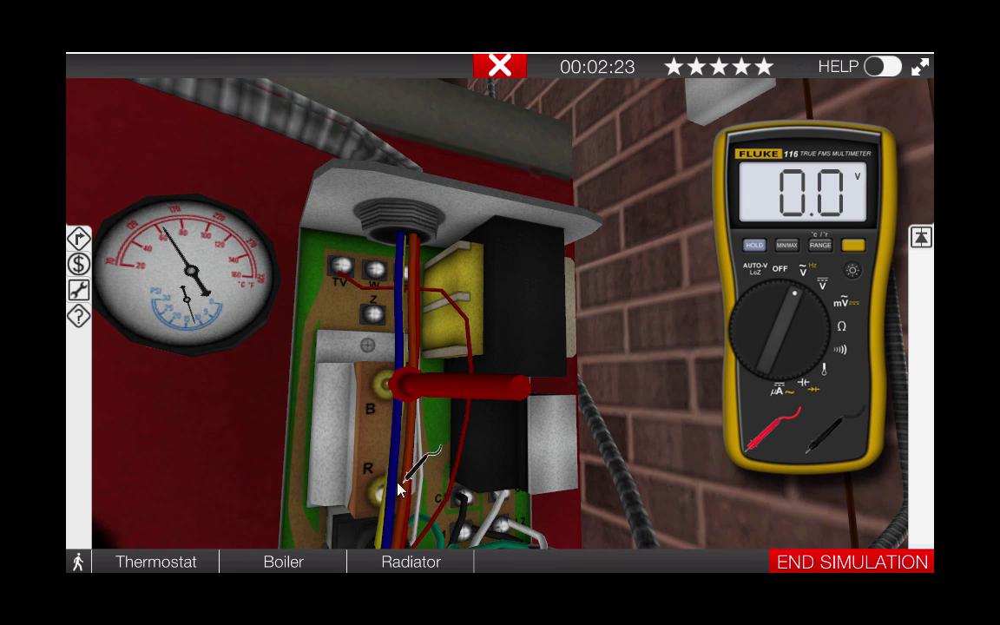
{"action": "left_click", "coordinate": [379, 500]}
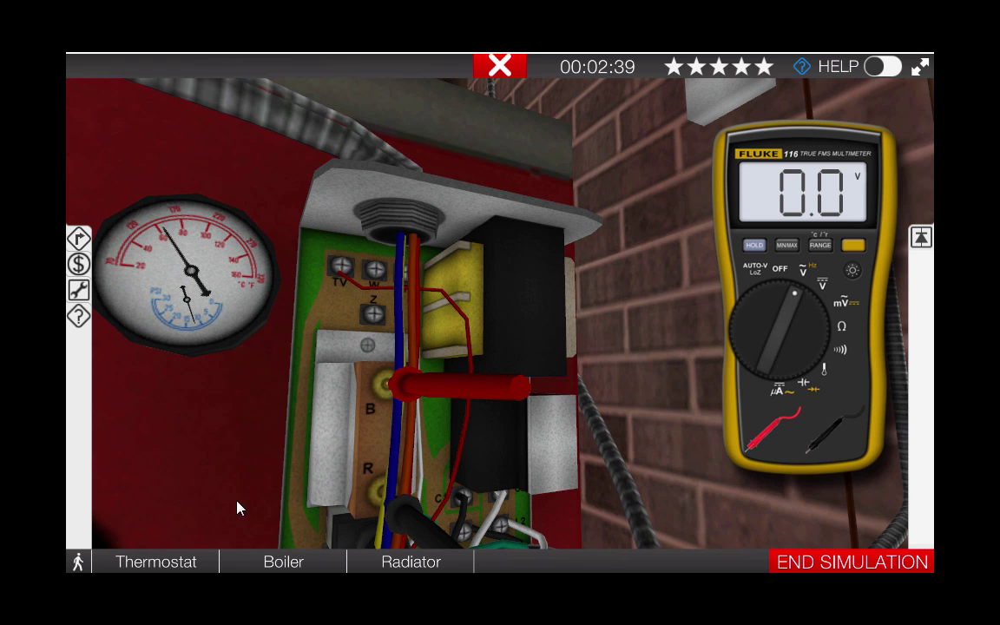
Step: Return both test probes to the multimeter
{"action": "left_click", "coordinate": [413, 392]}
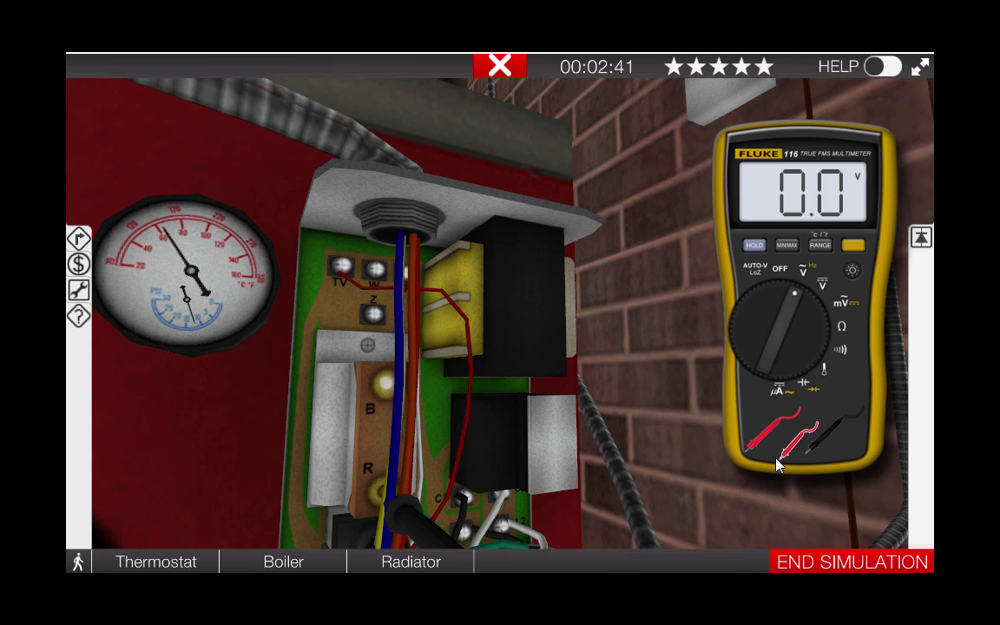
{"action": "left_click", "coordinate": [750, 453]}
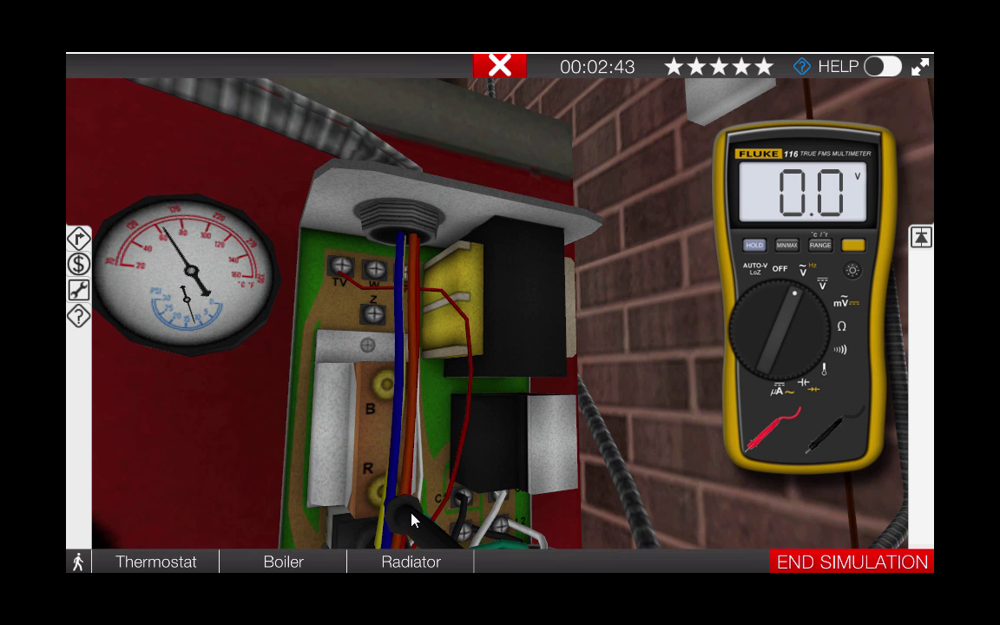
{"action": "left_click", "coordinate": [816, 451]}
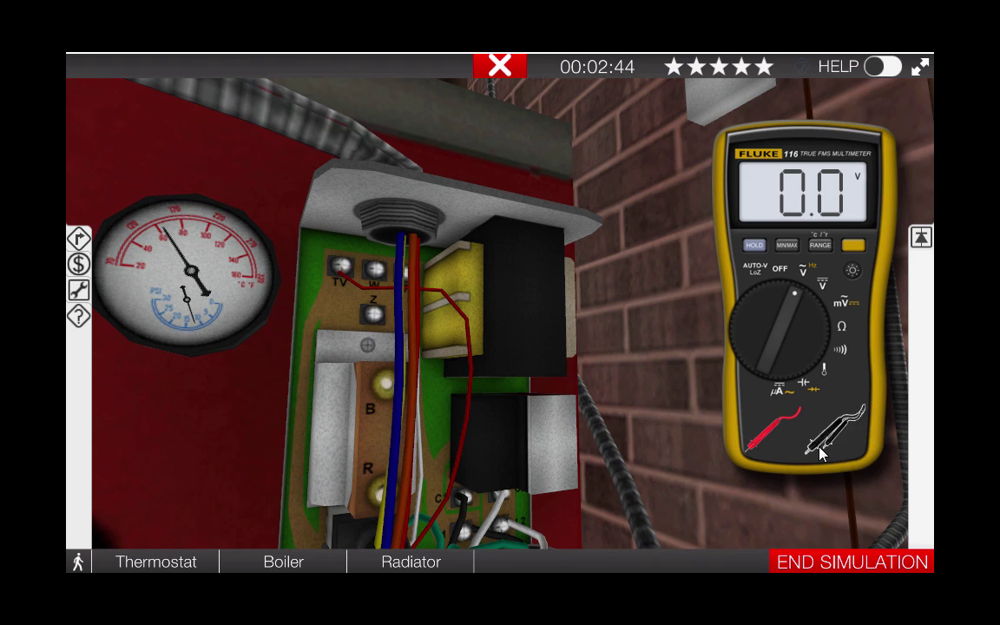
Step: Zoom in on the vent damper by the flue and open the troubleshooting flowchart
{"action": "right_click", "coordinate": [499, 365]}
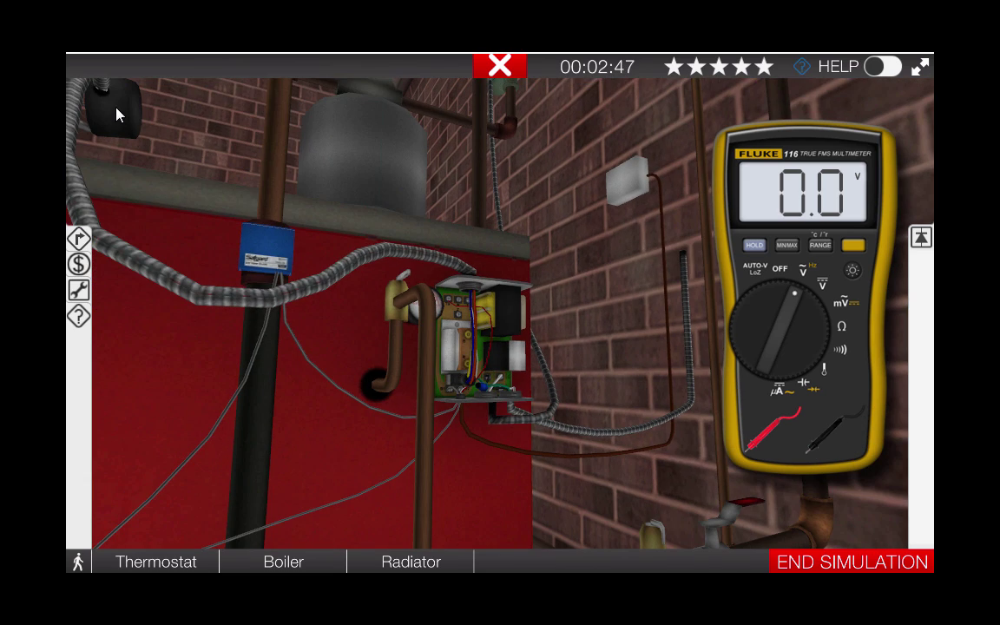
{"action": "left_click", "coordinate": [119, 114]}
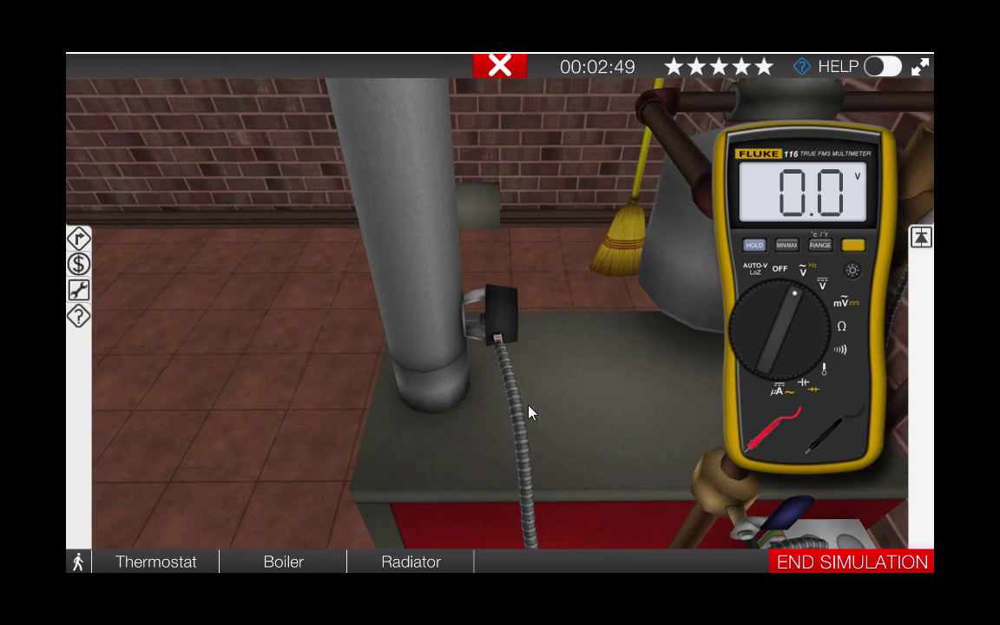
{"action": "left_click", "coordinate": [767, 440]}
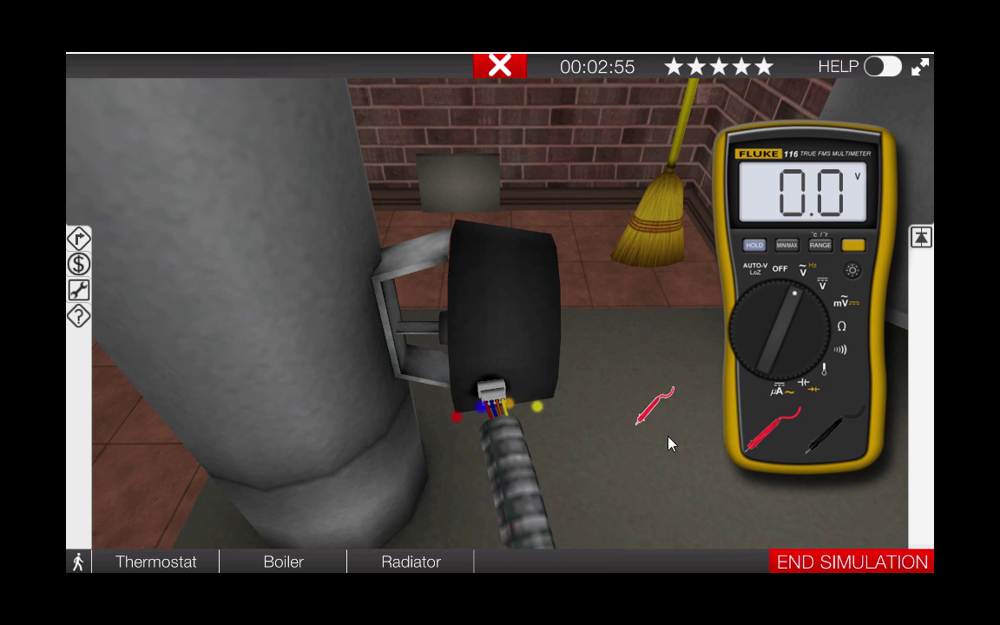
{"action": "left_click", "coordinate": [80, 237]}
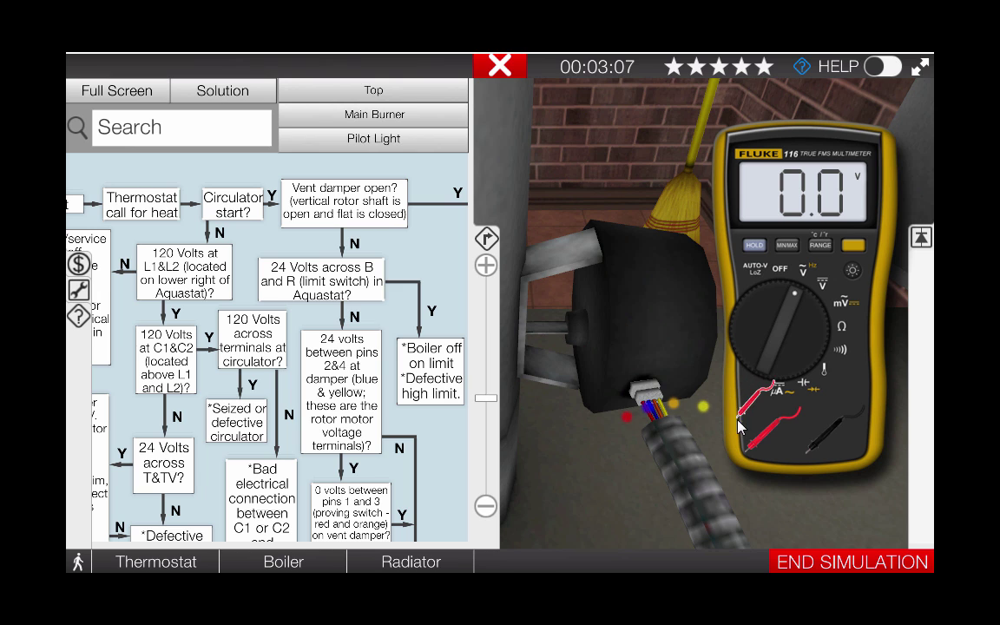
Step: Touch the black and red probes to the vent damper connector pins
{"action": "left_click", "coordinate": [634, 369]}
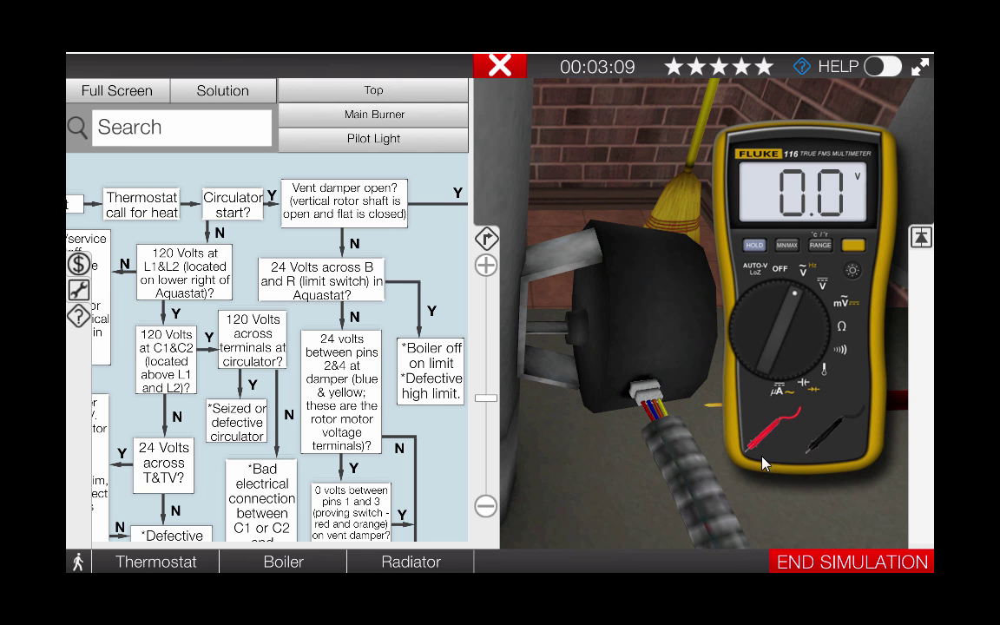
{"action": "left_click", "coordinate": [811, 455]}
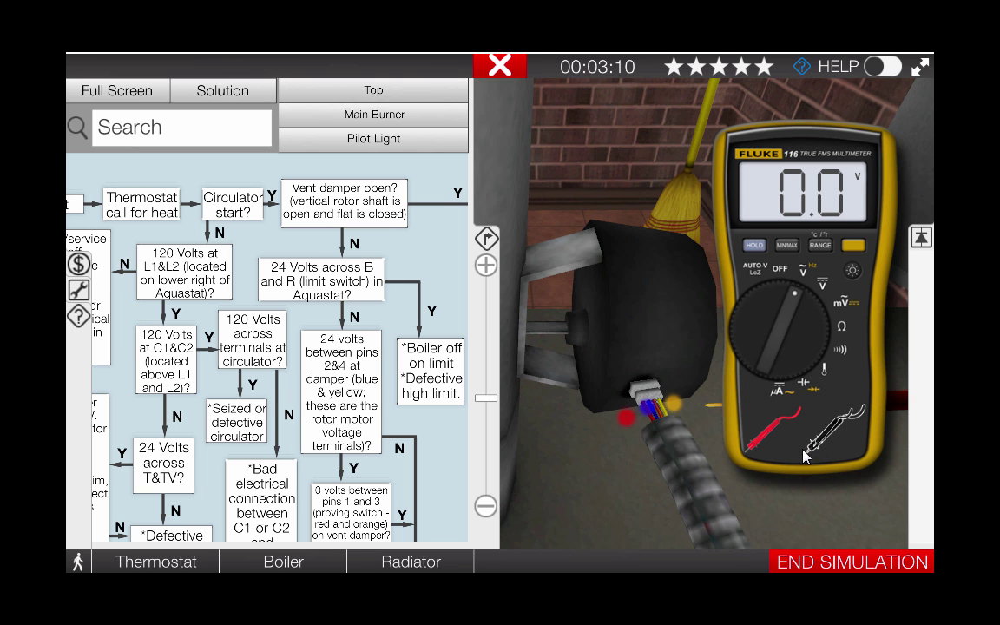
{"action": "left_click", "coordinate": [654, 401]}
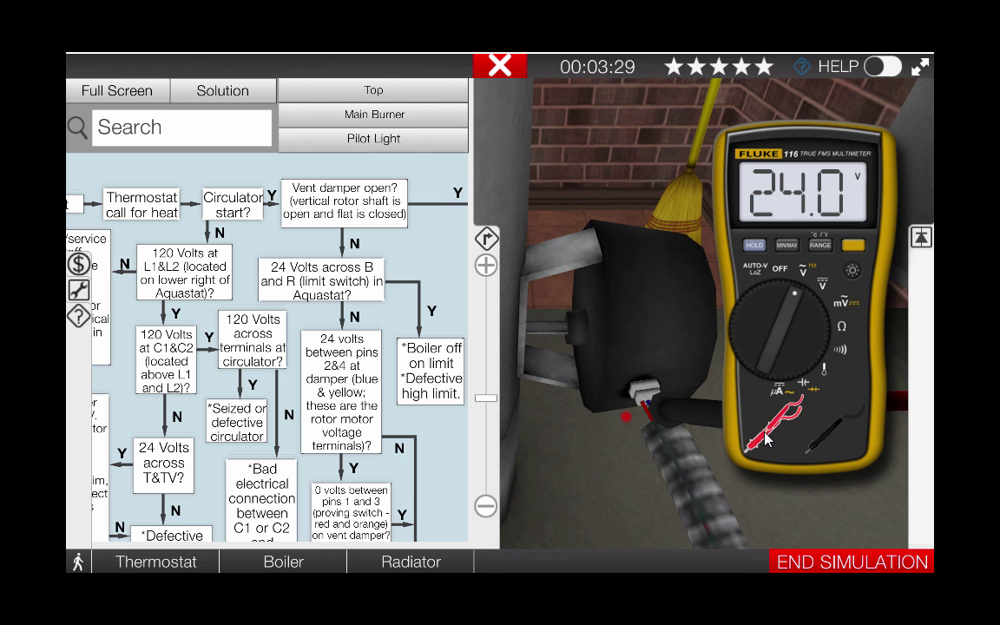
{"action": "left_click", "coordinate": [631, 417]}
Step: Reseat the red probe on the damper connector pin for a steady 24.0 V reading
{"action": "left_click", "coordinate": [633, 415]}
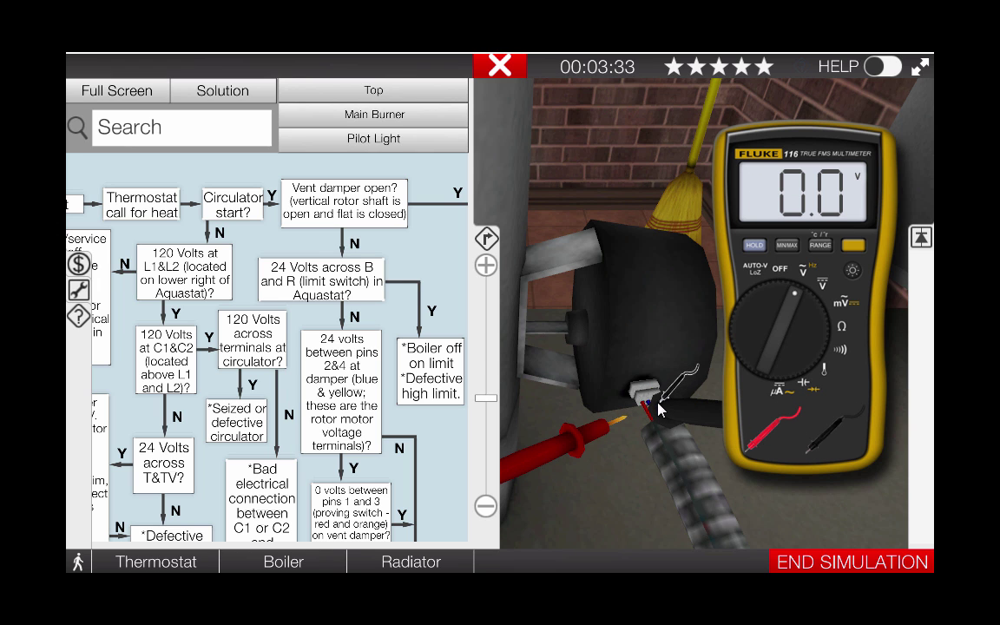
{"action": "left_click_drag", "start_coordinate": [660, 410], "coordinate": [703, 408]}
{"action": "left_click", "coordinate": [703, 408]}
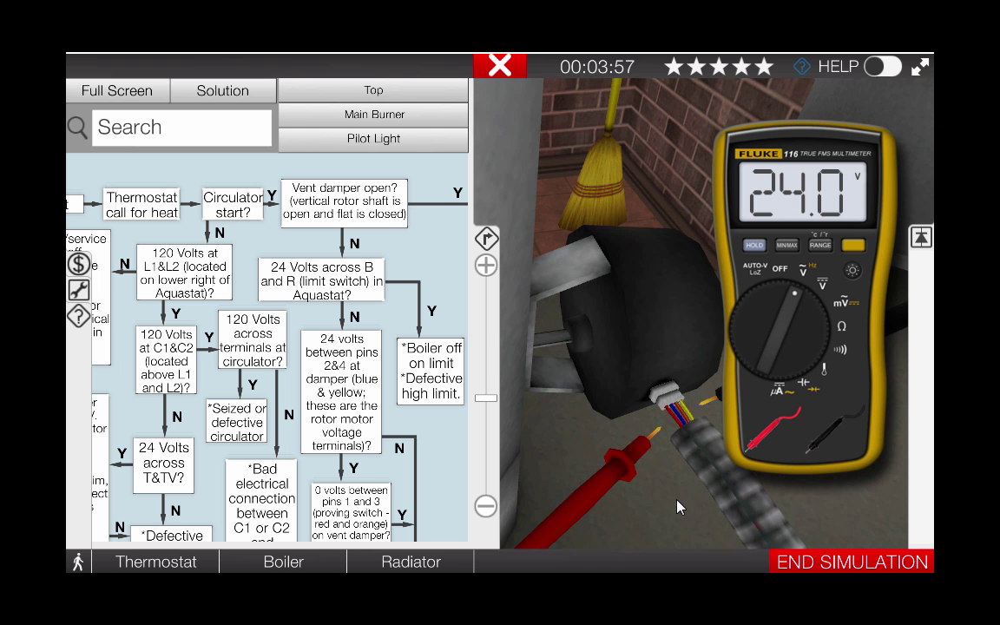
Step: Turn the meter off, close the flowchart, and switch off the boiler's wall service switch
{"action": "left_click", "coordinate": [781, 274]}
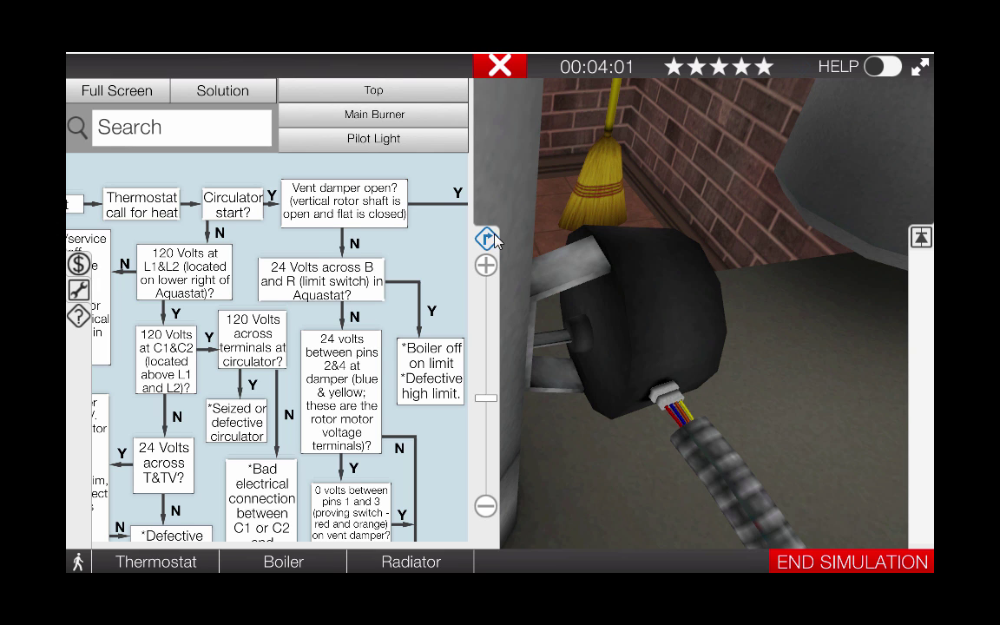
{"action": "left_click", "coordinate": [487, 238]}
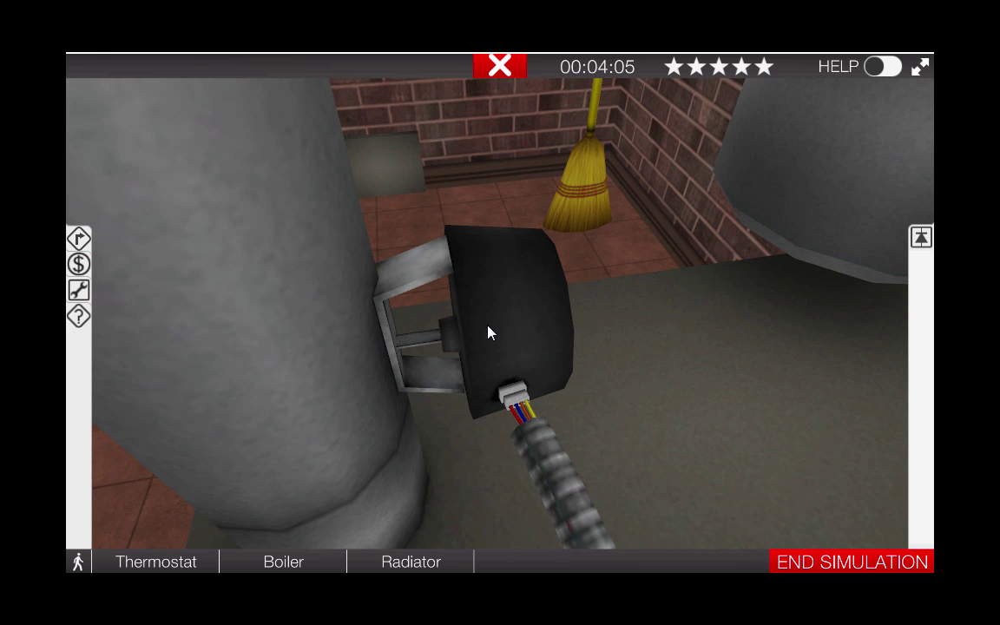
{"action": "left_click", "coordinate": [486, 332]}
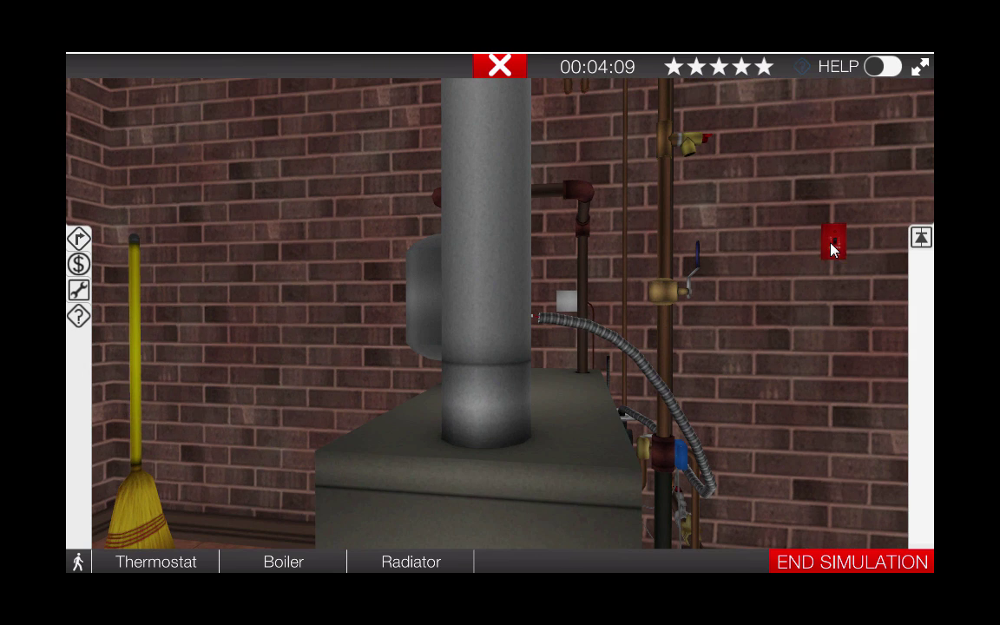
{"action": "left_click", "coordinate": [831, 249]}
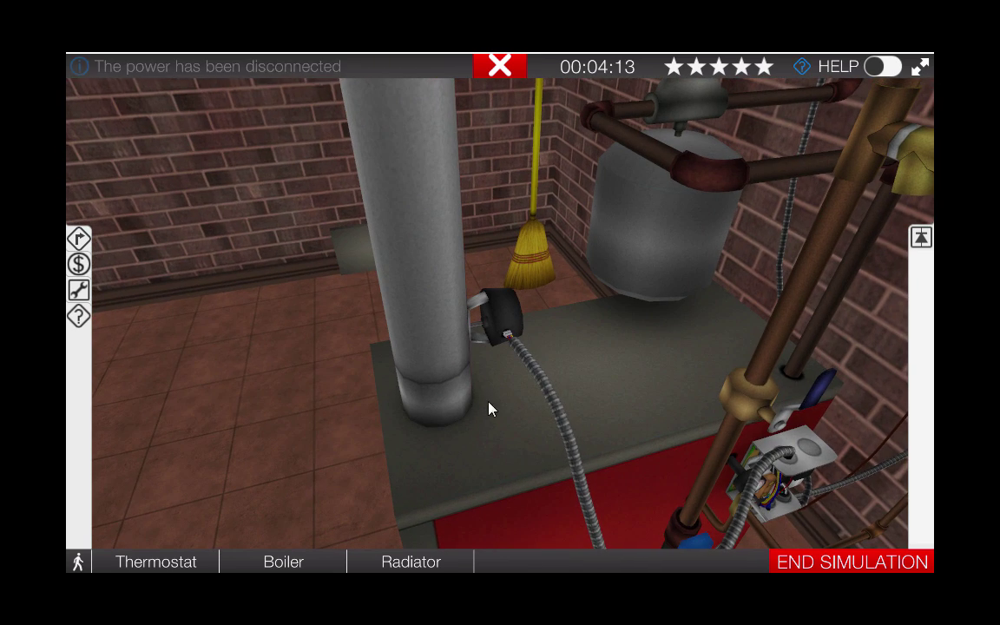
Step: Replace the vent damper motor for $200
{"action": "left_click", "coordinate": [513, 323]}
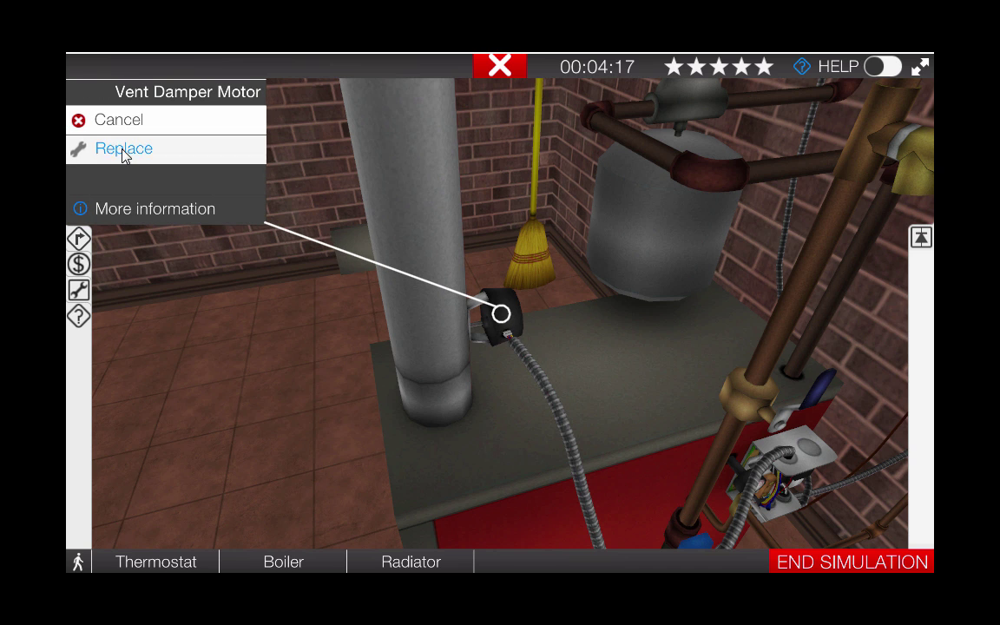
{"action": "left_click", "coordinate": [124, 152]}
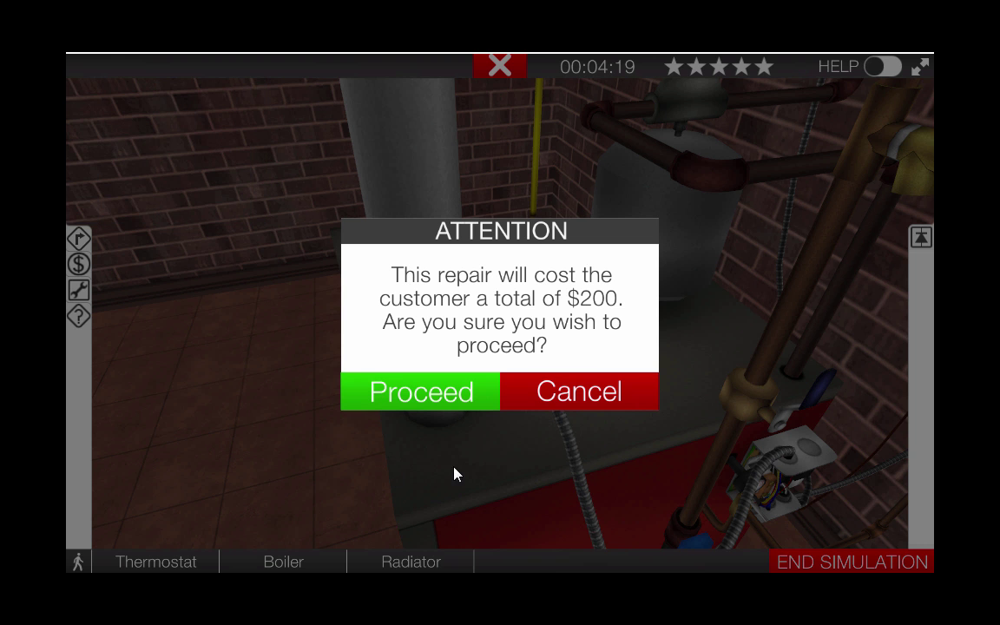
{"action": "left_click", "coordinate": [438, 402]}
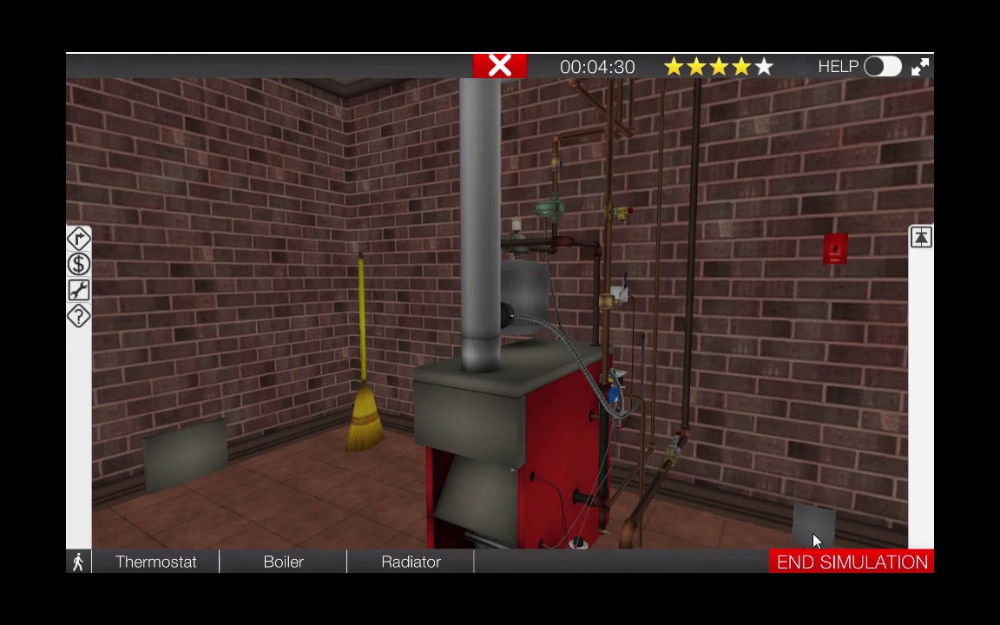
Step: Reinstall both removed cover panels and switch the wall service switch back on
{"action": "left_click", "coordinate": [814, 528]}
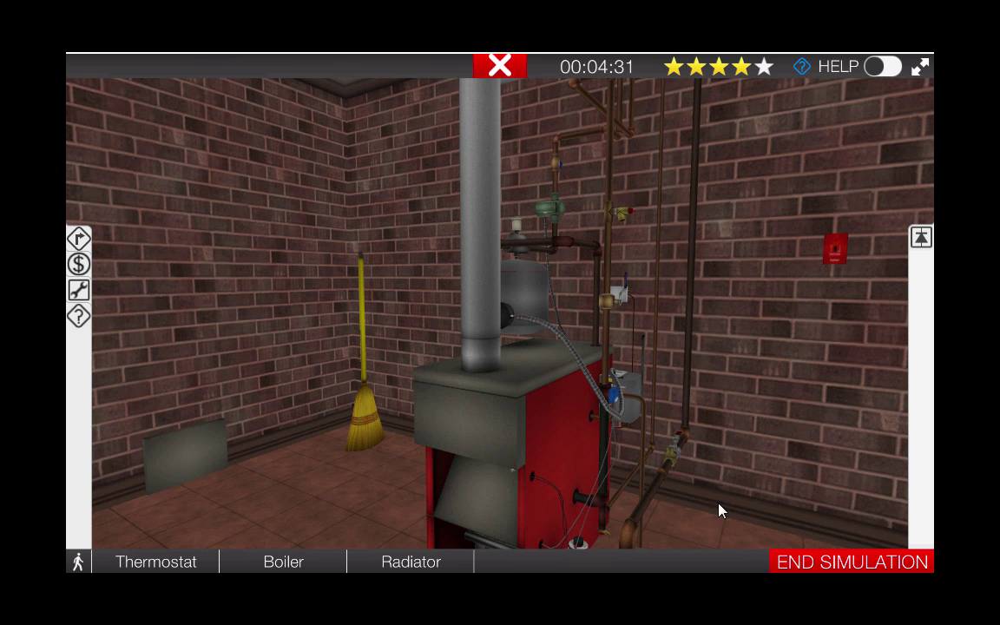
{"action": "left_click", "coordinate": [208, 450]}
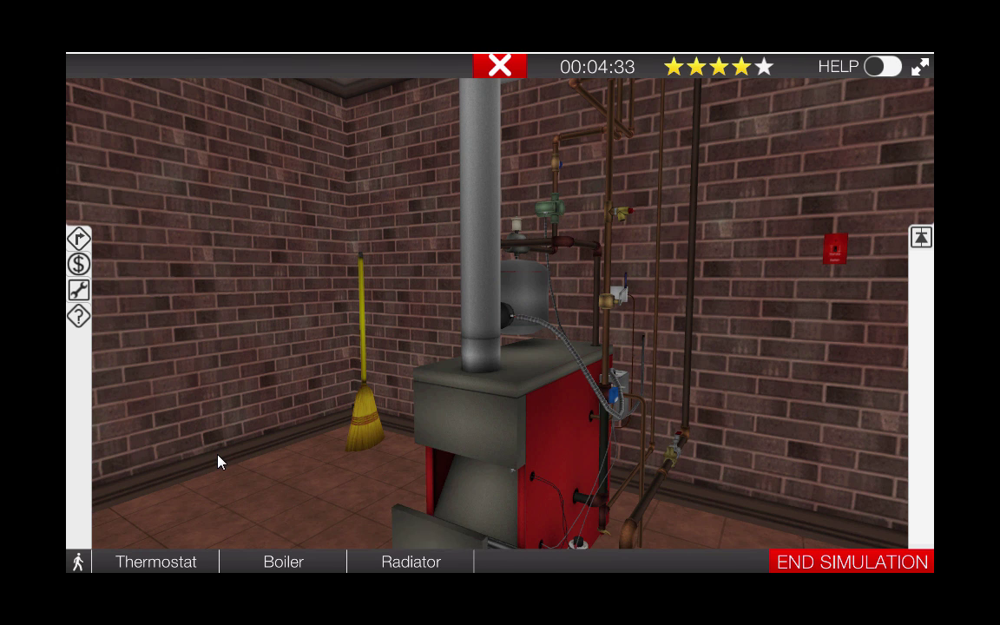
{"action": "left_click", "coordinate": [363, 419]}
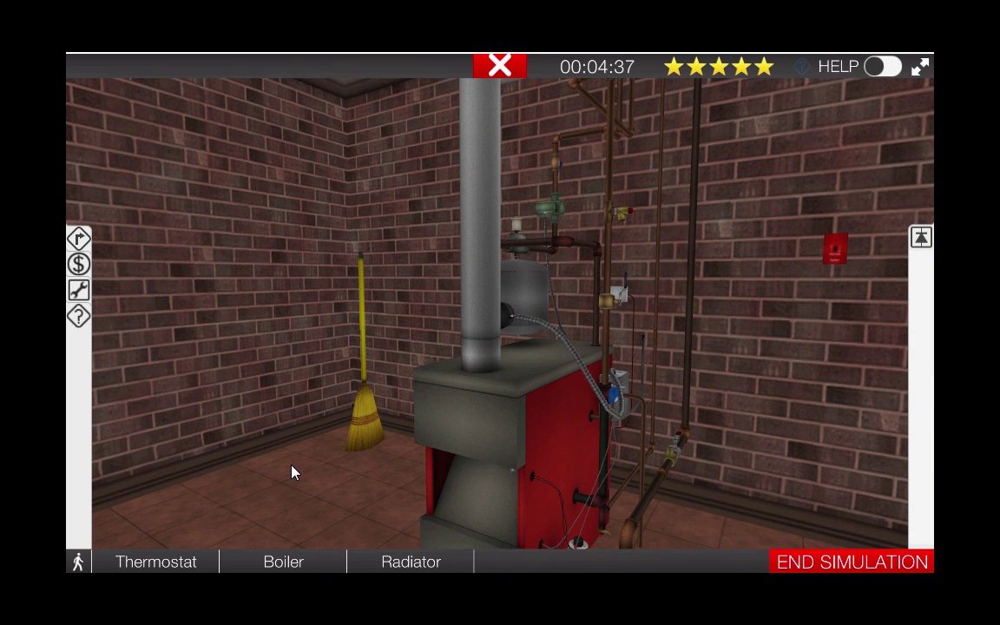
{"action": "left_click", "coordinate": [837, 254]}
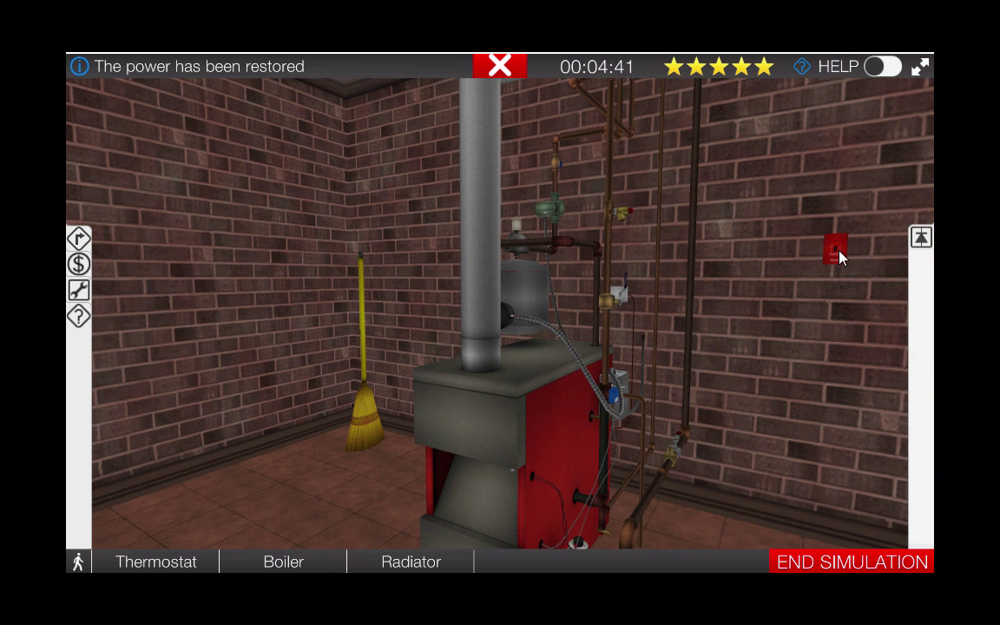